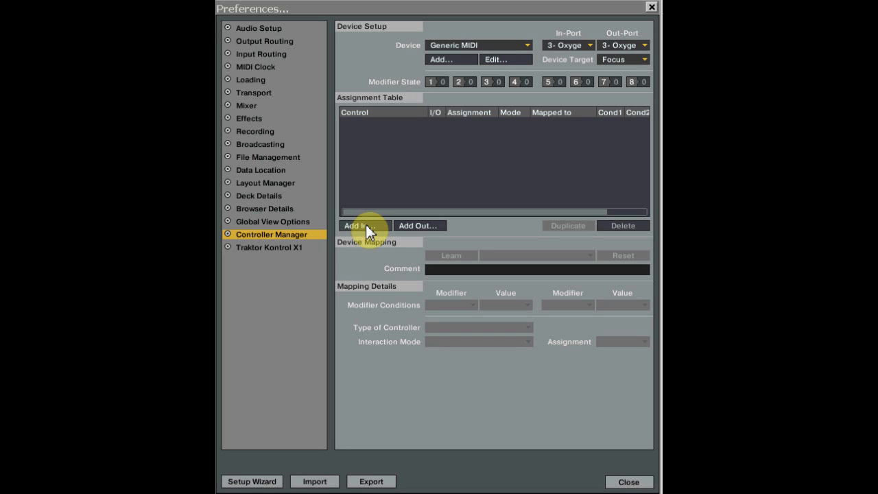
# Add an Effect Unit 3 On input control, learn it to Ch16.CC.017 and keep its assignment on Device Target.
pyautogui.click(369, 232)
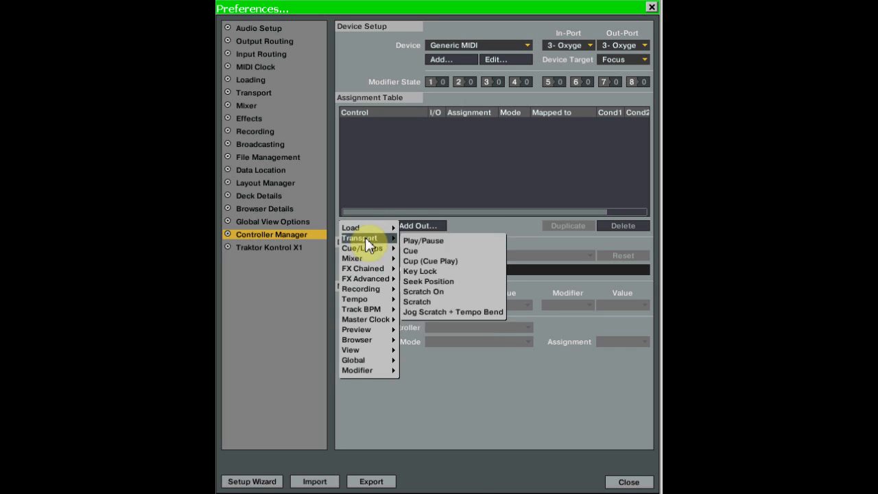
pyautogui.moveTo(368, 261)
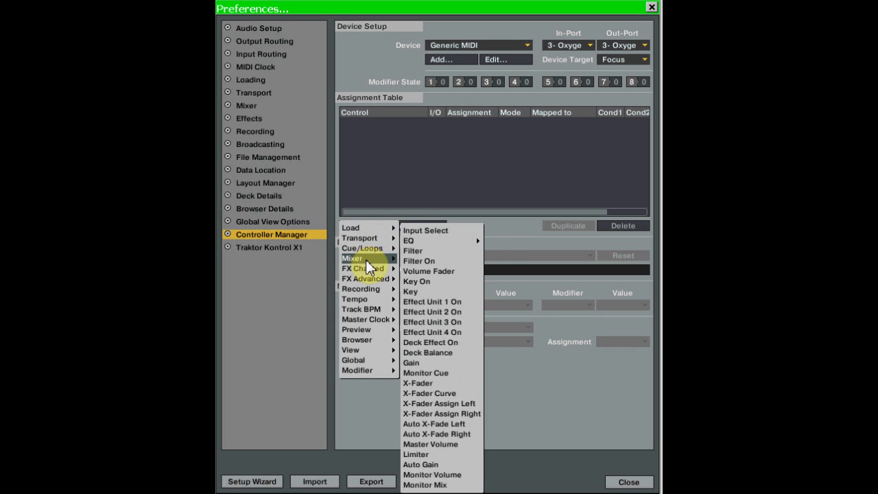
pyautogui.click(448, 321)
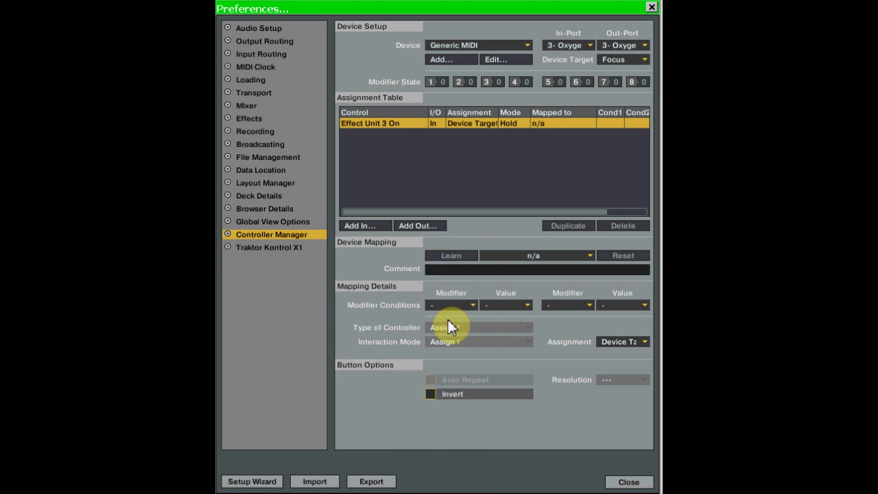
pyautogui.click(447, 260)
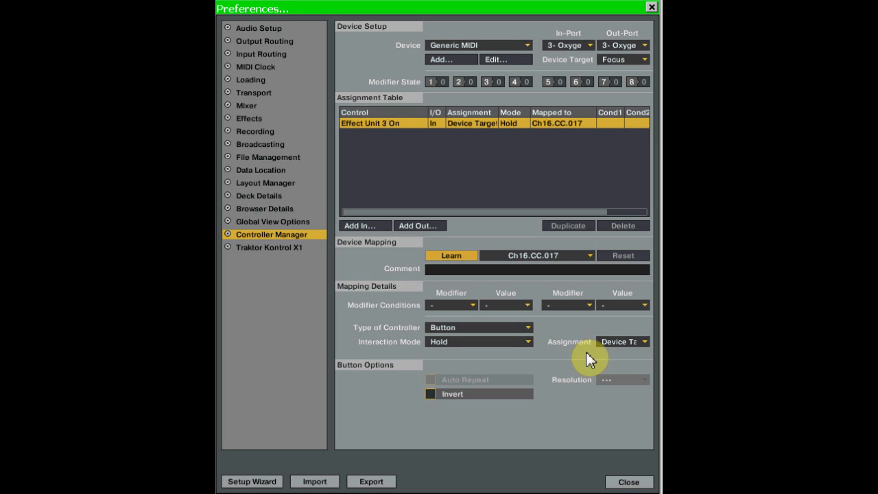
pyautogui.click(644, 341)
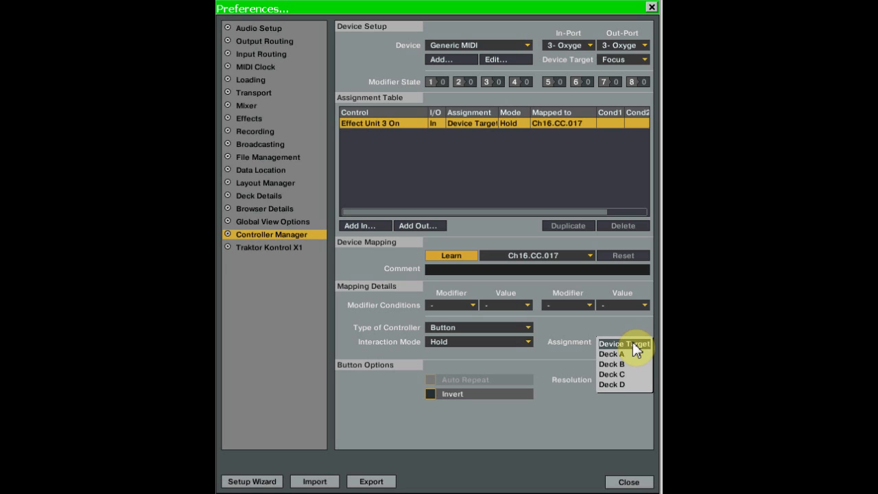
pyautogui.click(634, 345)
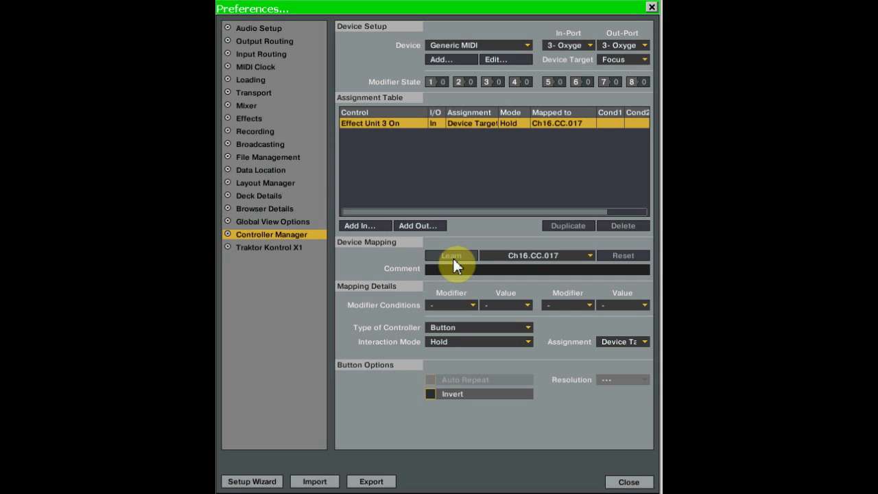
pyautogui.click(452, 256)
# Add an Effect Select input control and learn both it and the Effect Unit 3 On entry to Ch16.CC.018.
pyautogui.click(370, 225)
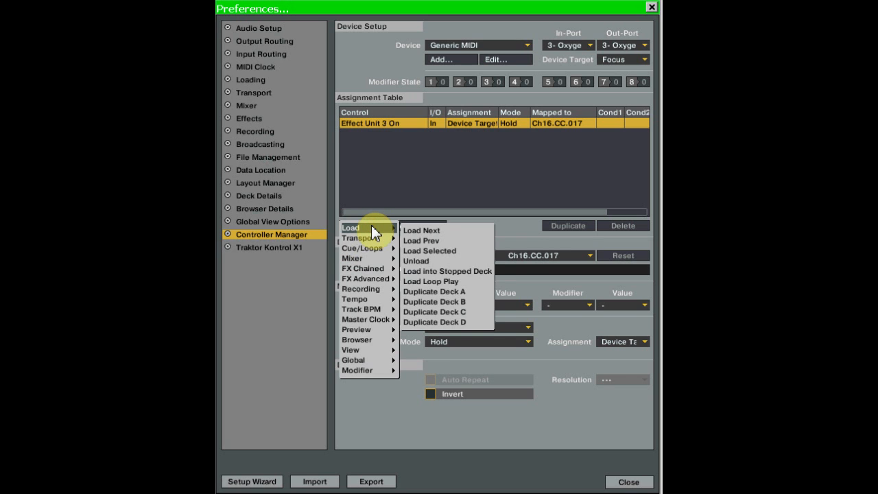
pyautogui.moveTo(376, 279)
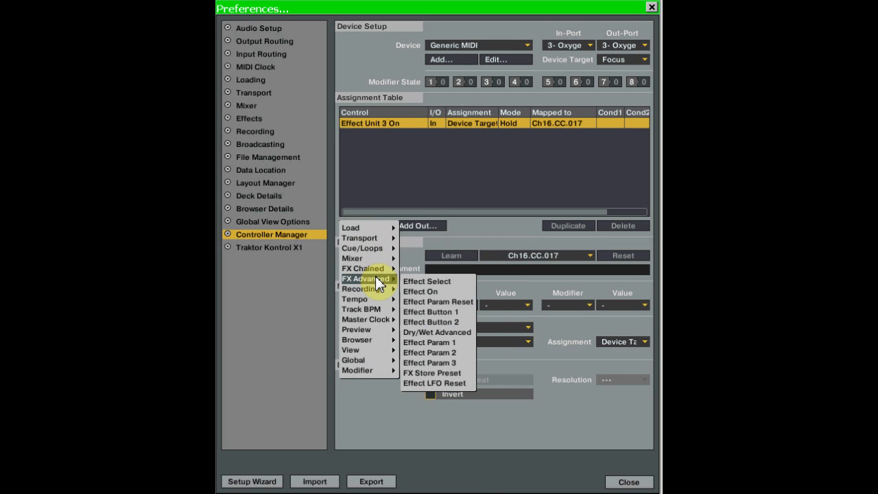
pyautogui.click(422, 280)
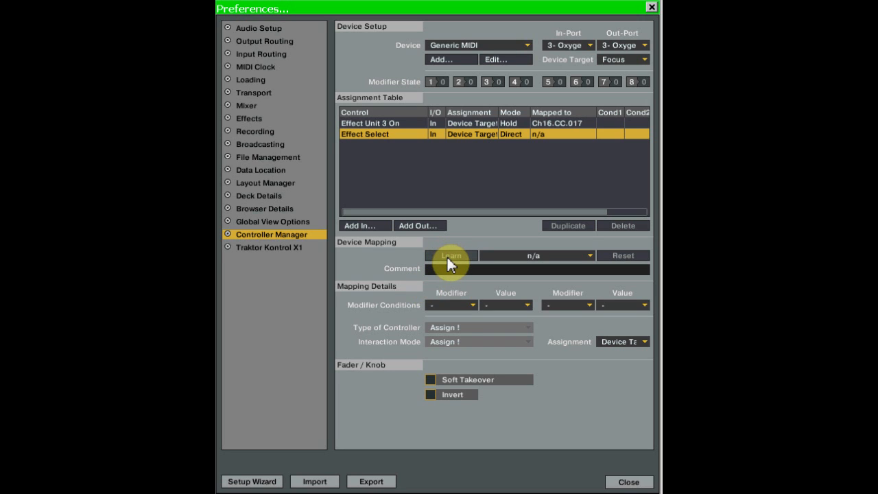
pyautogui.click(449, 261)
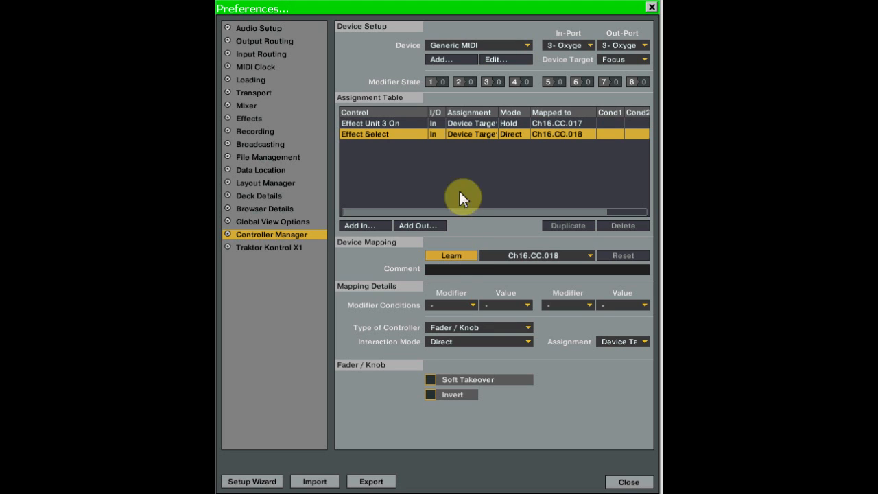
pyautogui.click(468, 123)
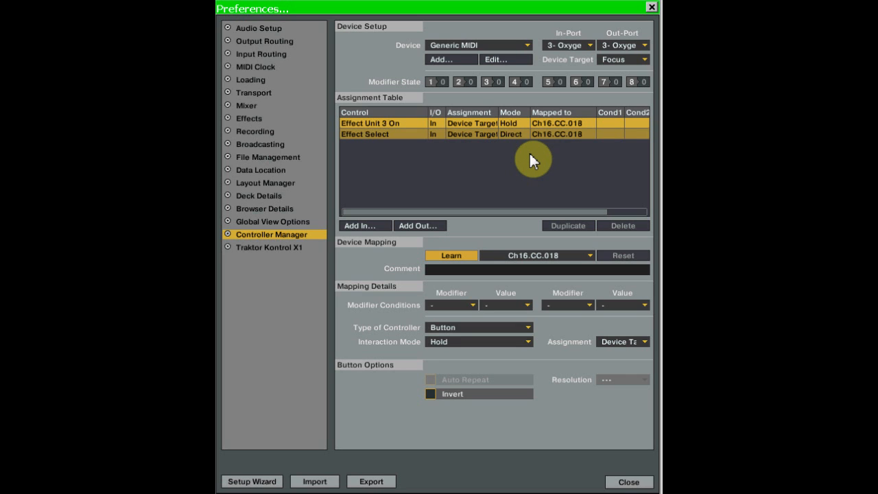
# Set the Effect Select entry's controller type to Button and its interaction mode to Direct.
pyautogui.click(472, 135)
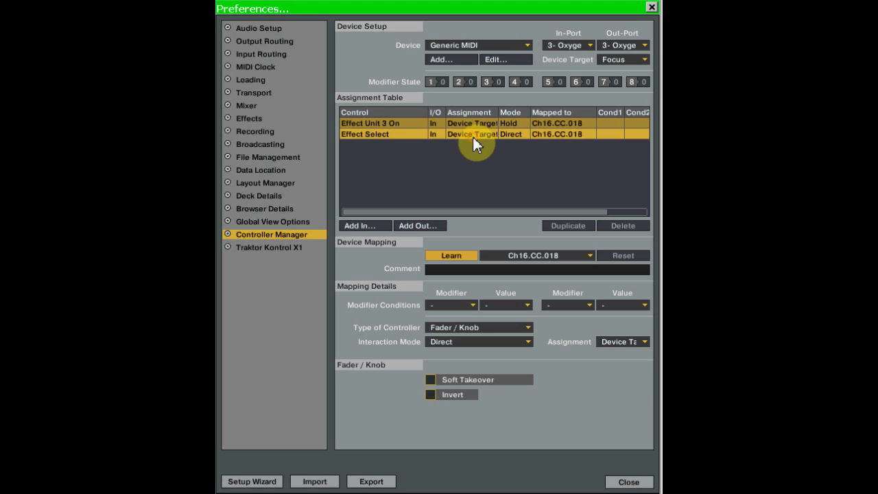
pyautogui.click(530, 329)
pyautogui.click(456, 328)
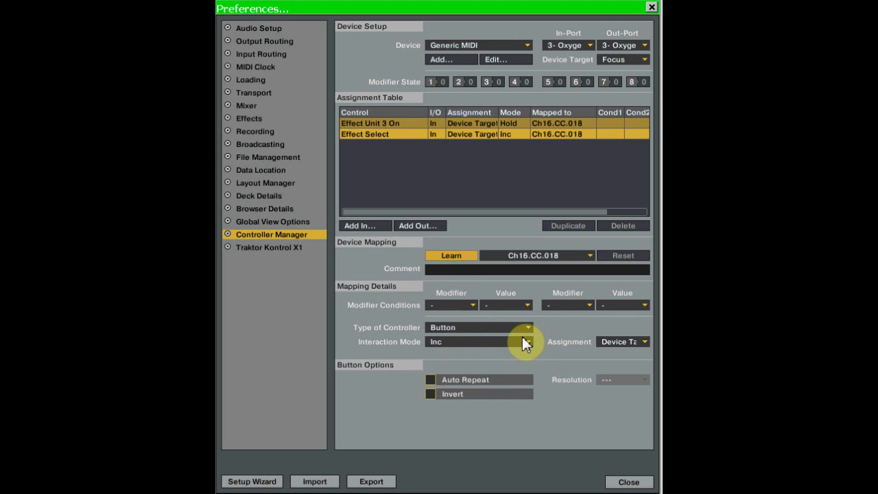
pyautogui.click(529, 342)
pyautogui.click(439, 354)
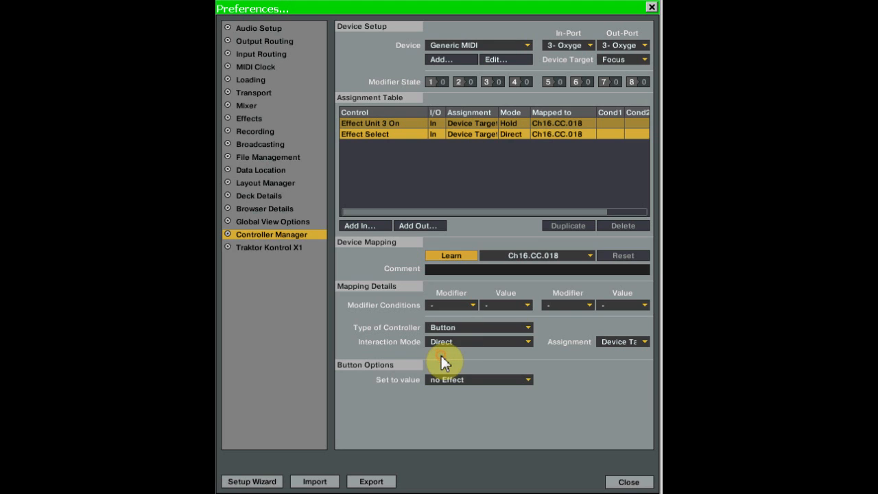
# Set the Effect Select entry's value to Reverse Grain and assign it to FX Unit 3.
pyautogui.click(529, 378)
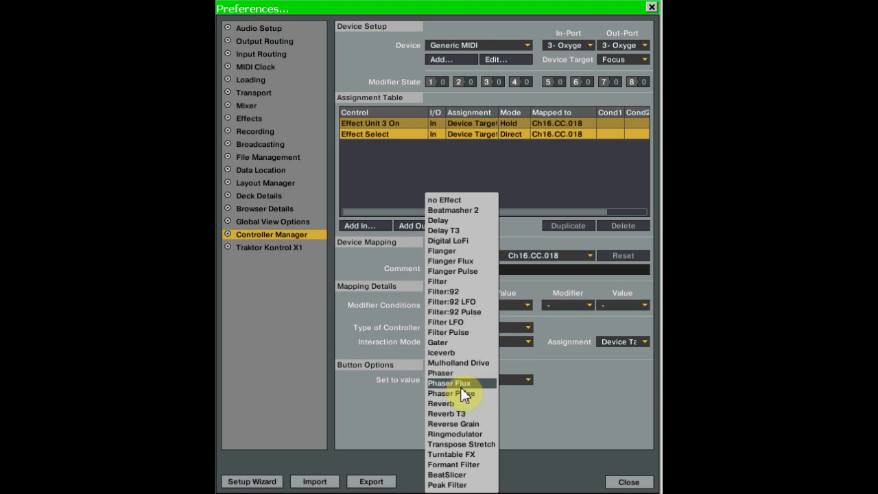
pyautogui.click(467, 425)
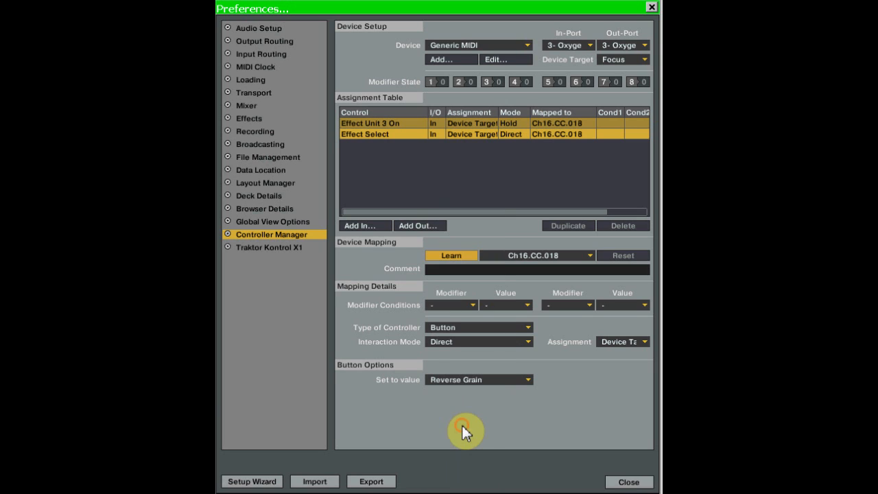
pyautogui.click(645, 341)
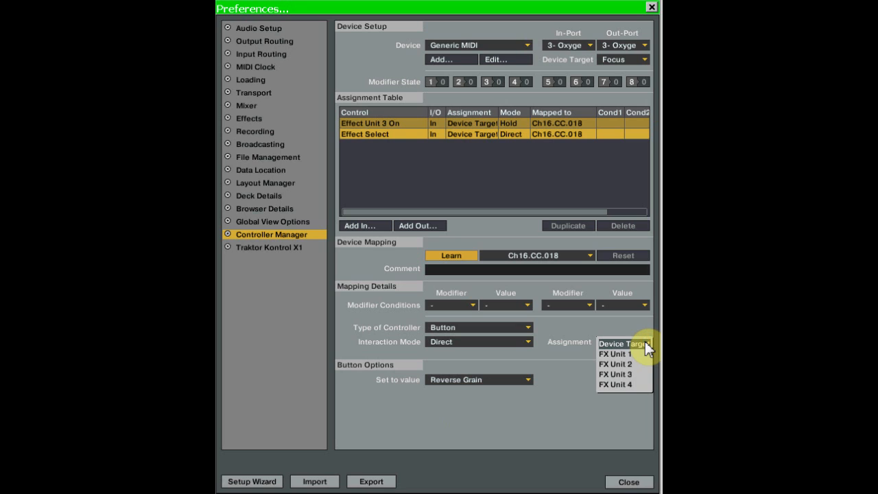
pyautogui.click(625, 377)
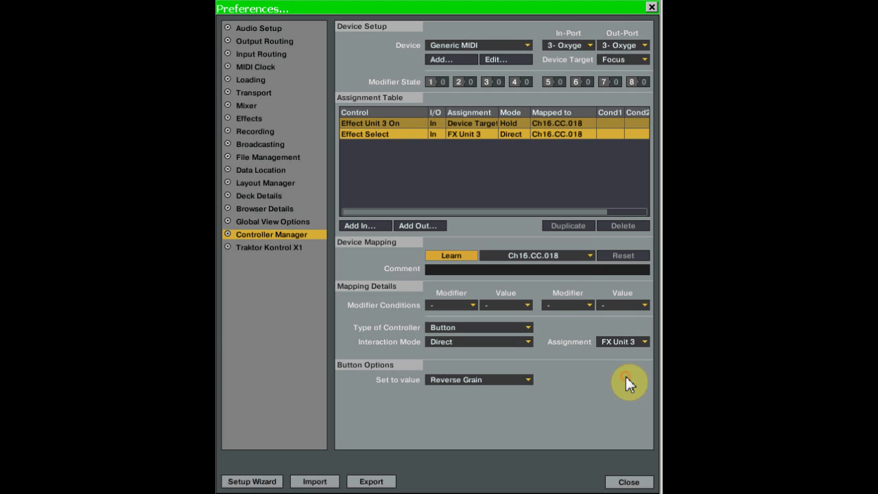
# Add an Effect On input control on the same Ch16.CC.018 mapping and assign it to FX Unit 3.
pyautogui.click(370, 225)
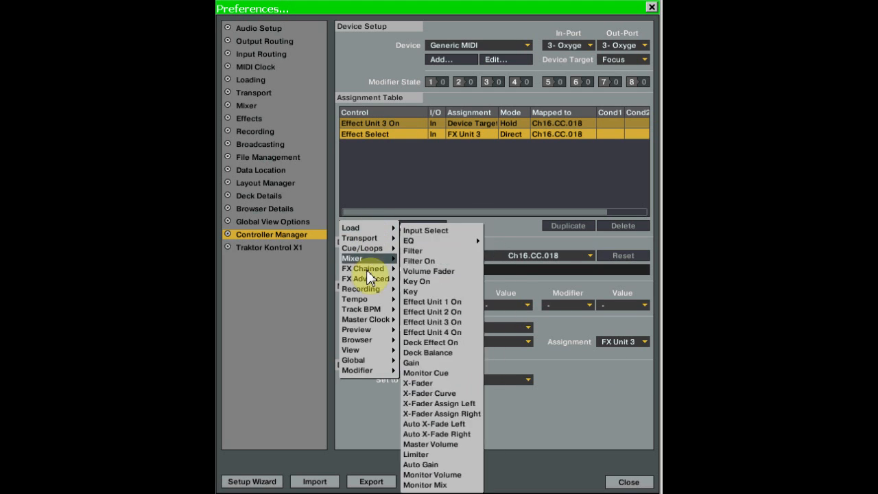
pyautogui.moveTo(368, 281)
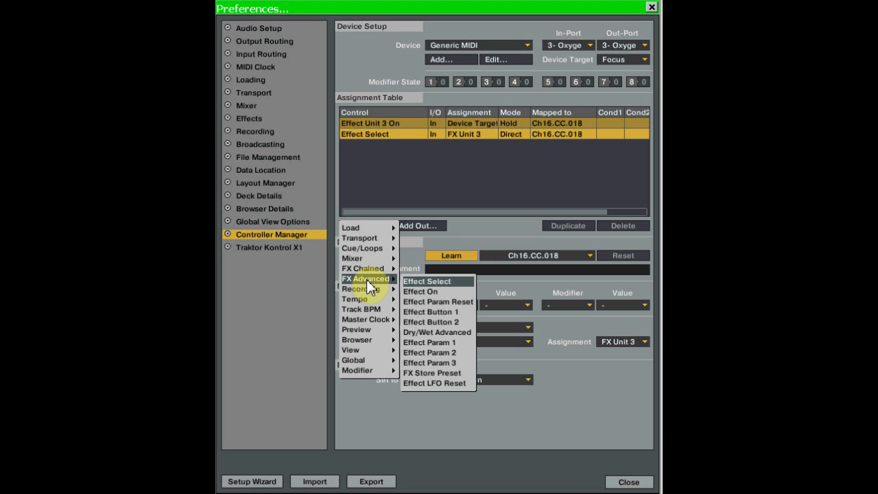
pyautogui.click(428, 292)
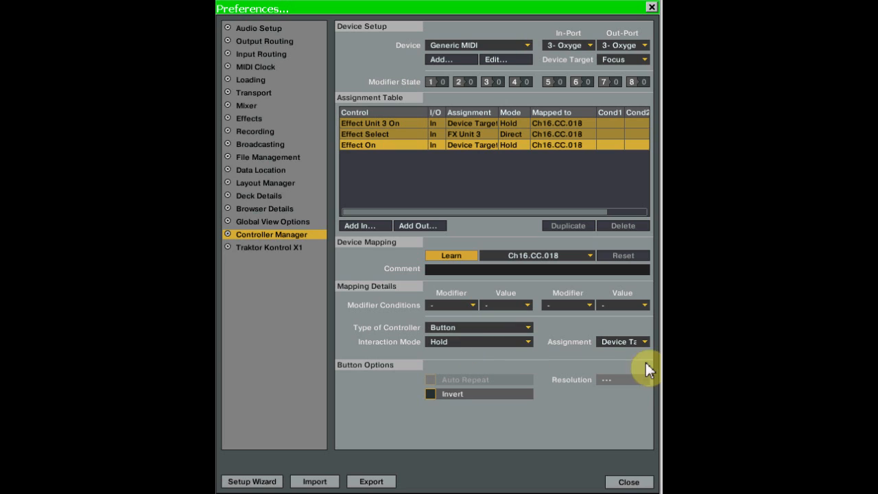
pyautogui.click(645, 342)
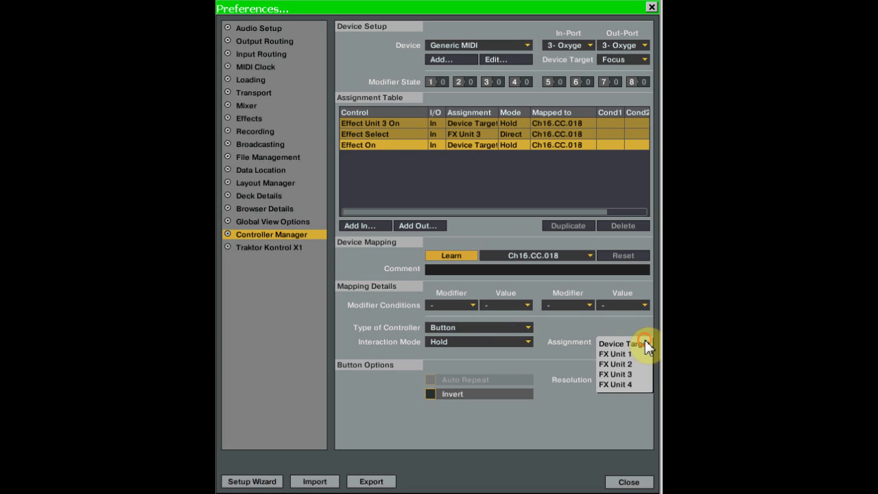
pyautogui.click(633, 374)
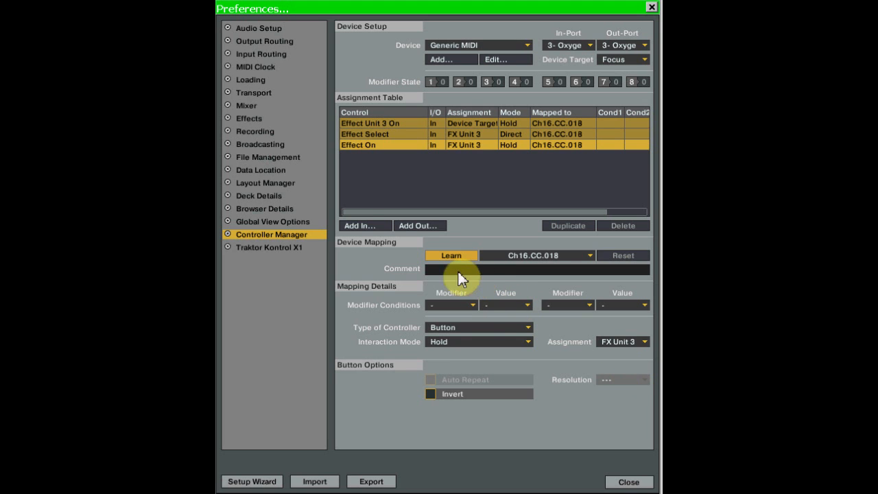
# Add an Effect Button 1 input control in Direct interaction mode and assign it to FX Unit 3.
pyautogui.click(367, 227)
pyautogui.moveTo(367, 259)
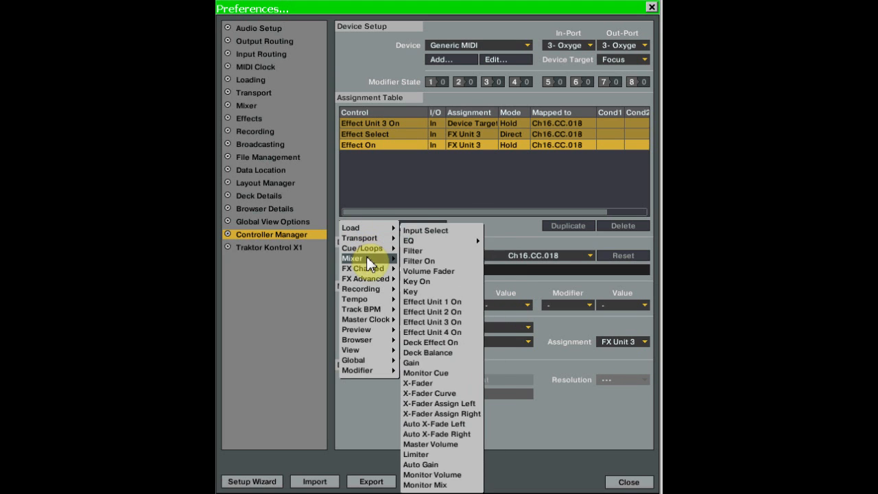
pyautogui.moveTo(370, 279)
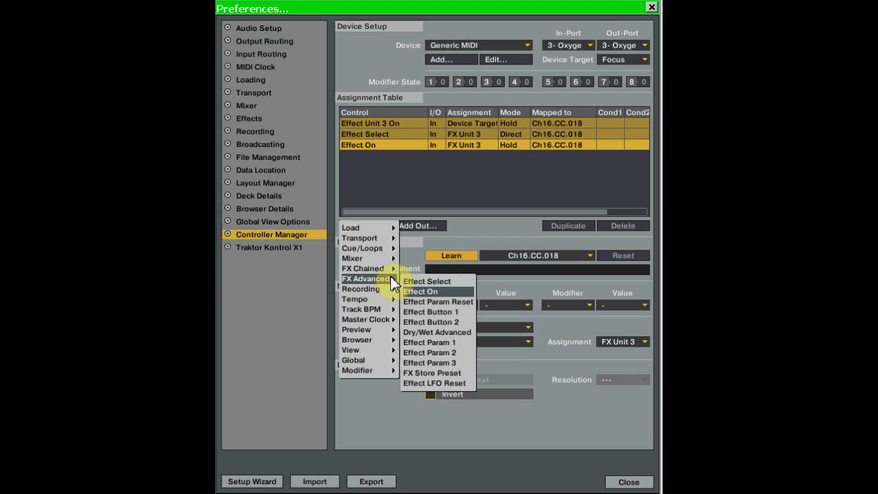
pyautogui.click(451, 313)
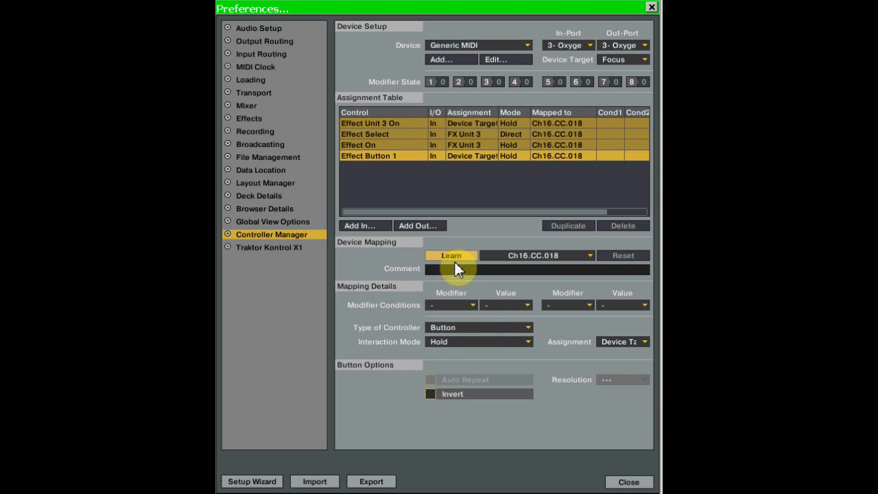
pyautogui.click(529, 342)
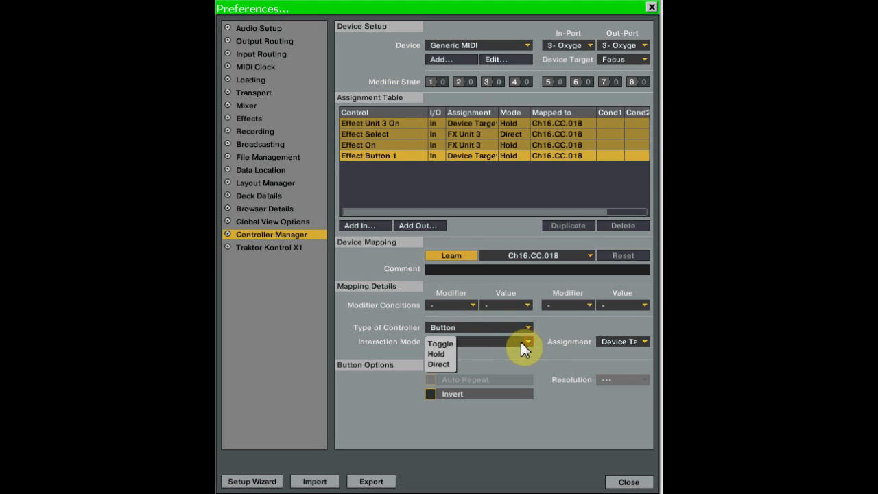
pyautogui.click(442, 364)
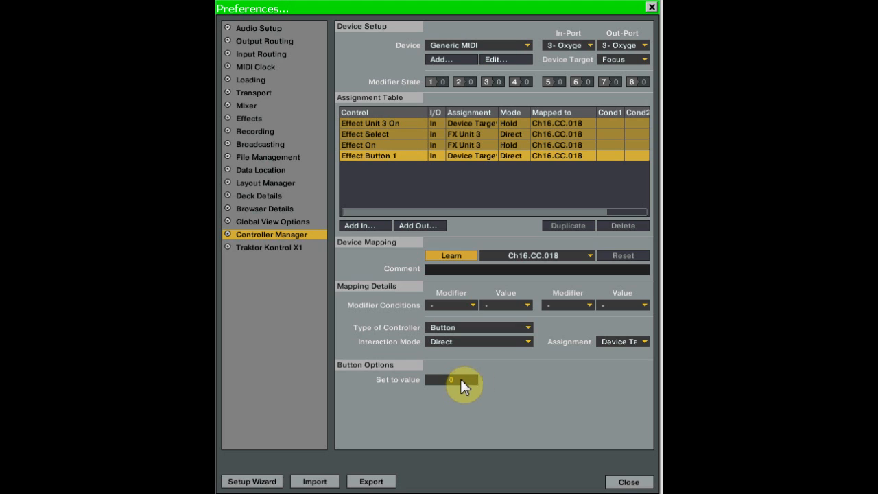
pyautogui.click(643, 340)
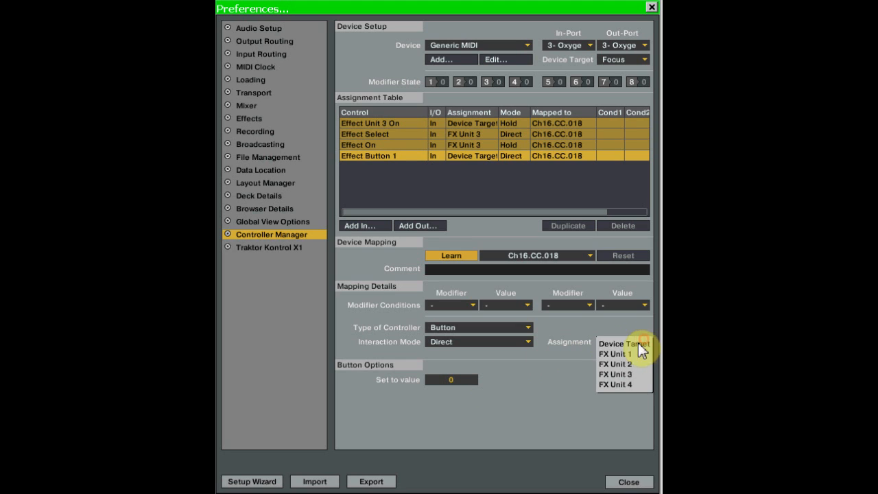
pyautogui.click(628, 374)
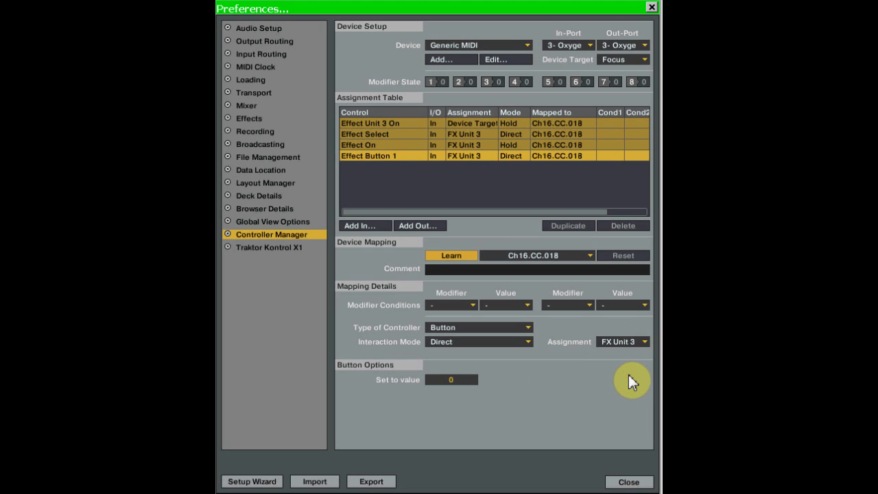
# Add an Effect Button 2 input control in Direct interaction mode and assign it to FX Unit 3.
pyautogui.click(364, 226)
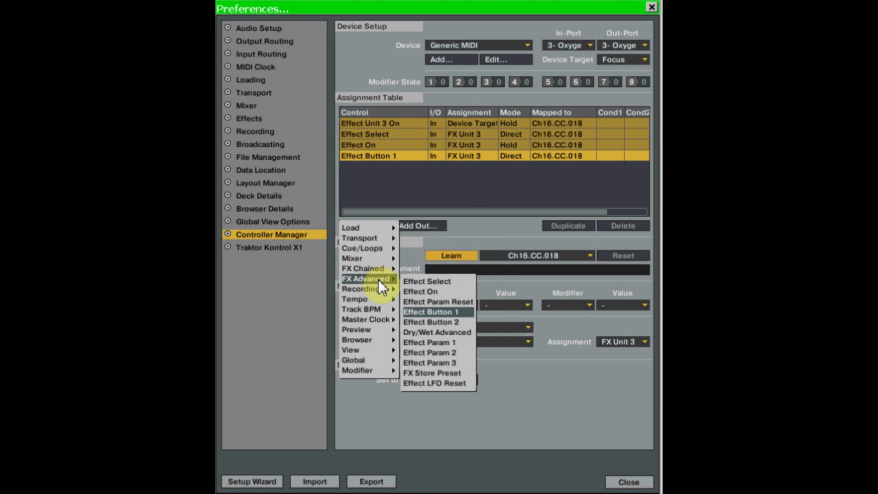
pyautogui.click(441, 323)
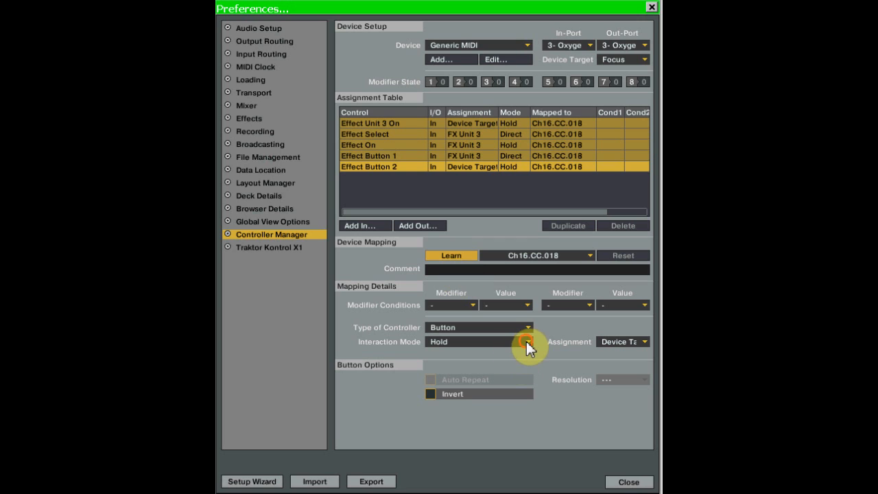
pyautogui.click(526, 342)
pyautogui.click(449, 363)
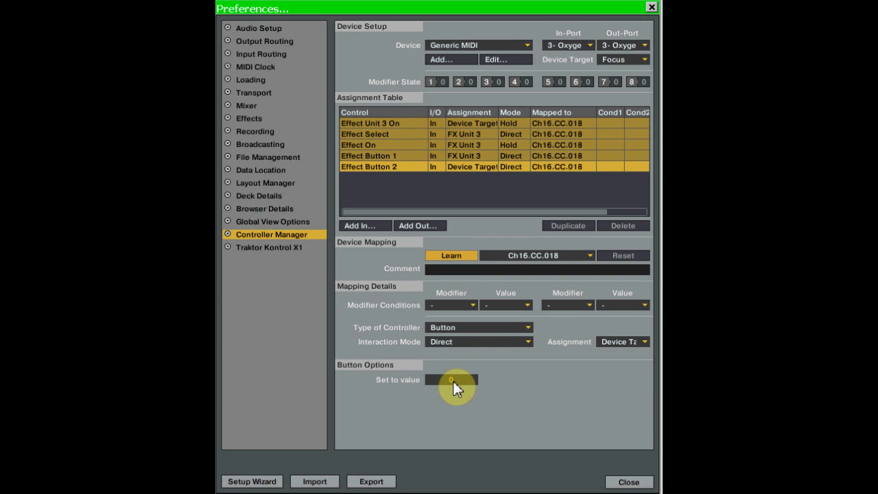
pyautogui.click(645, 341)
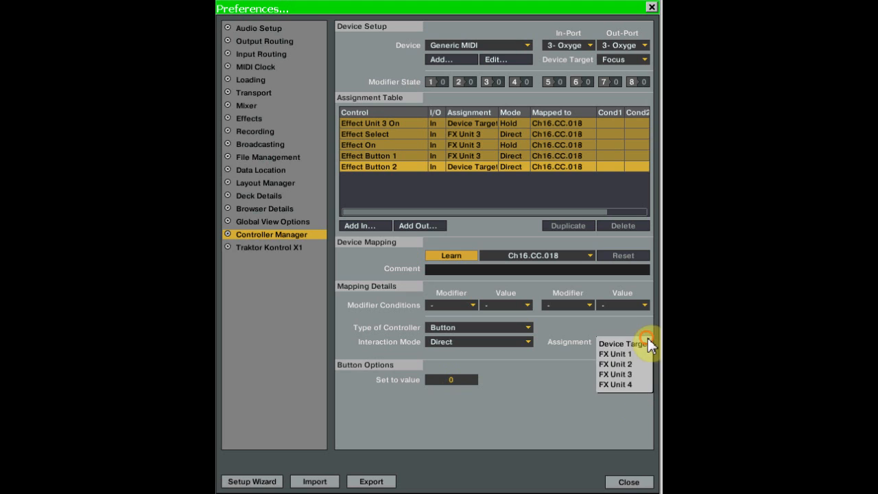
pyautogui.click(629, 374)
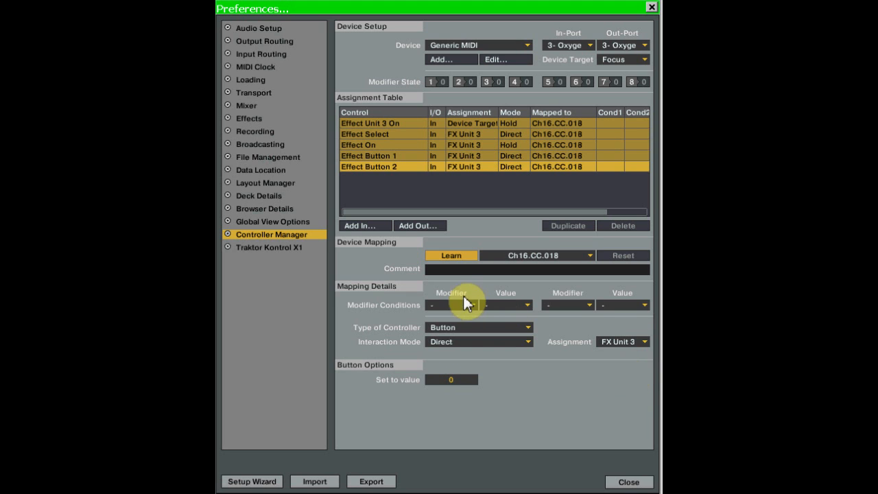
# Add a Dry/Wet Advanced input control, set its controller type to Button, and assign it to FX Unit 3.
pyautogui.click(366, 227)
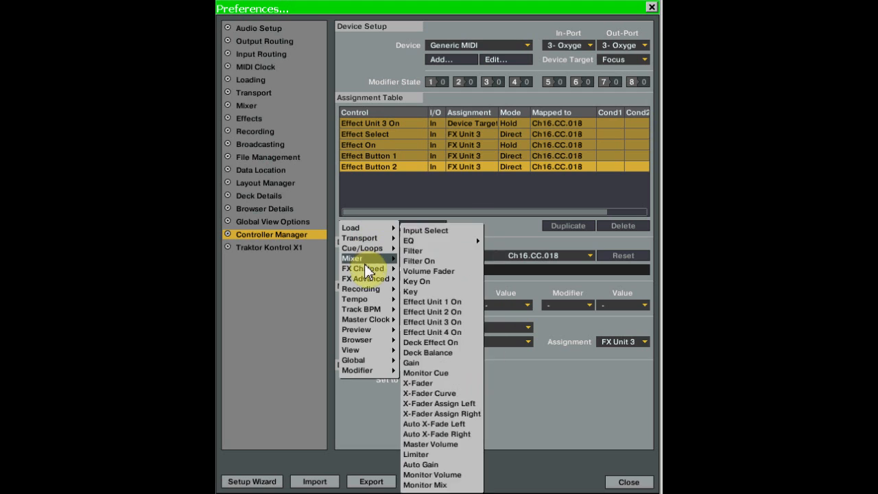
pyautogui.moveTo(370, 278)
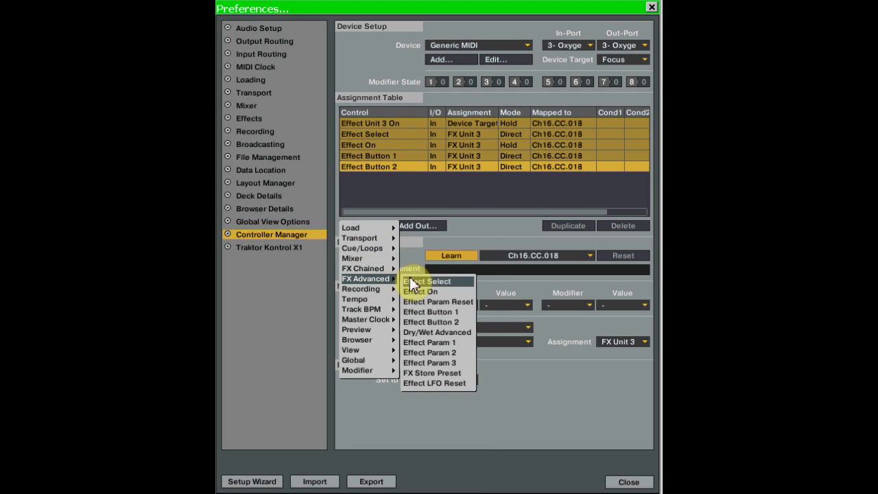
pyautogui.click(434, 332)
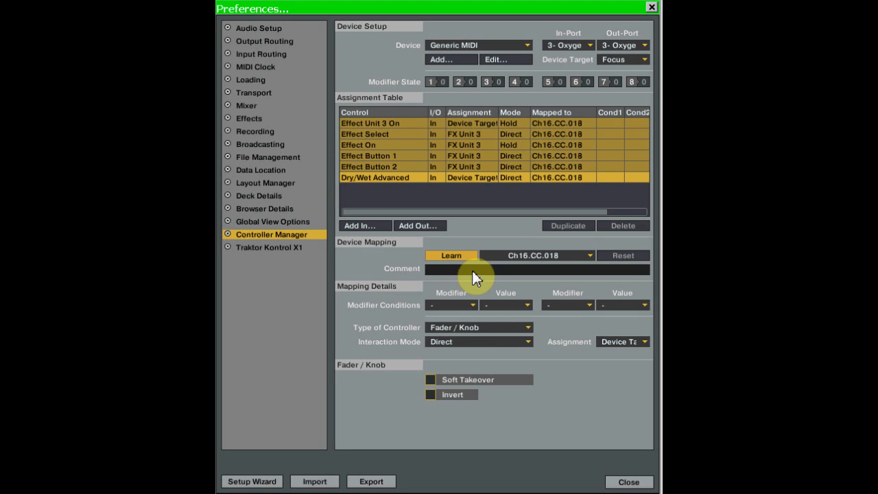
pyautogui.click(529, 329)
pyautogui.click(456, 329)
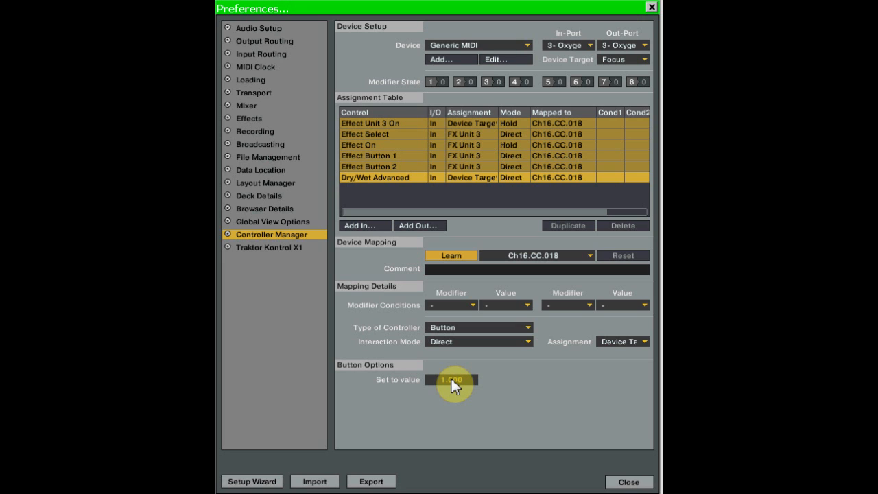
pyautogui.click(633, 342)
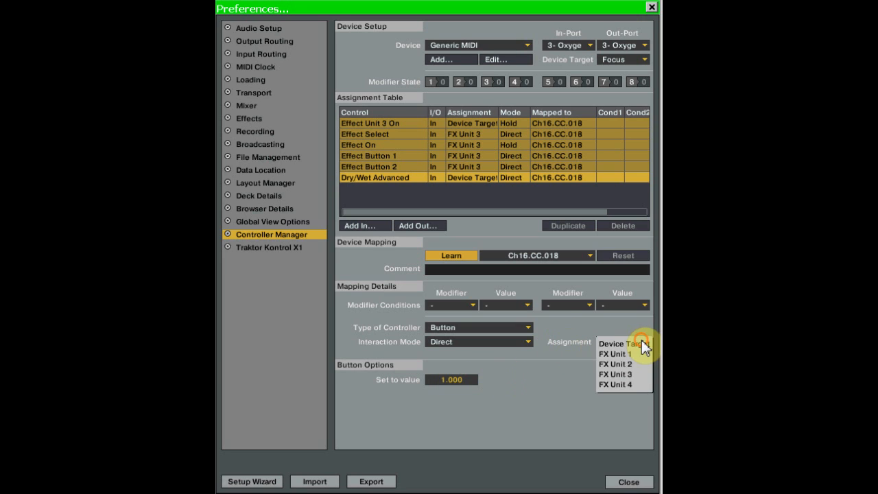
pyautogui.click(631, 375)
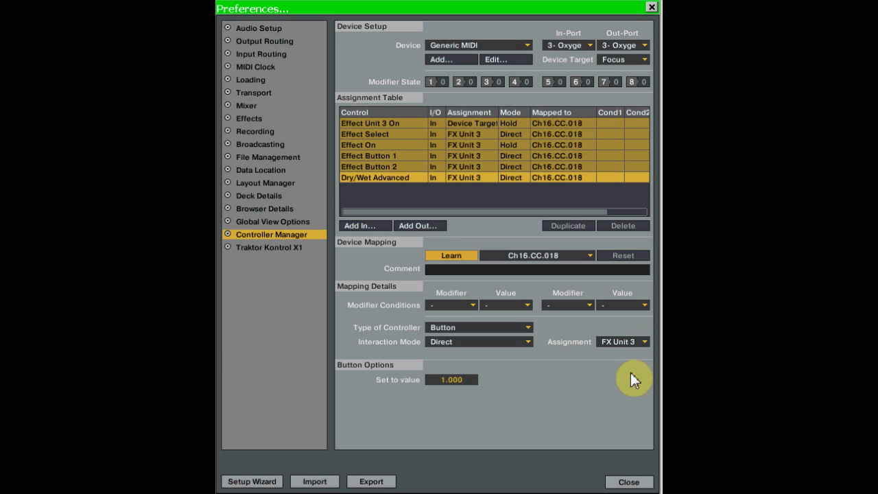
# Add an Effect Param 1 input control as a Button with a set value of 1.000, assigned to FX Unit 3.
pyautogui.click(363, 228)
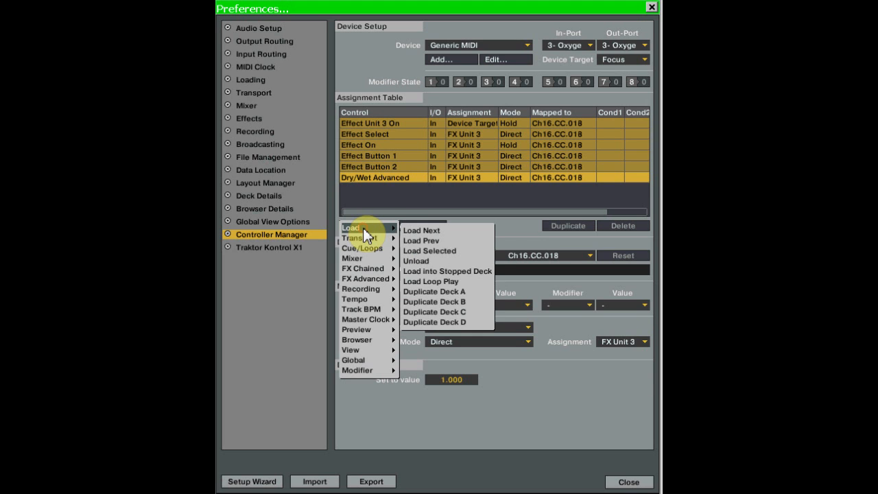
pyautogui.moveTo(380, 279)
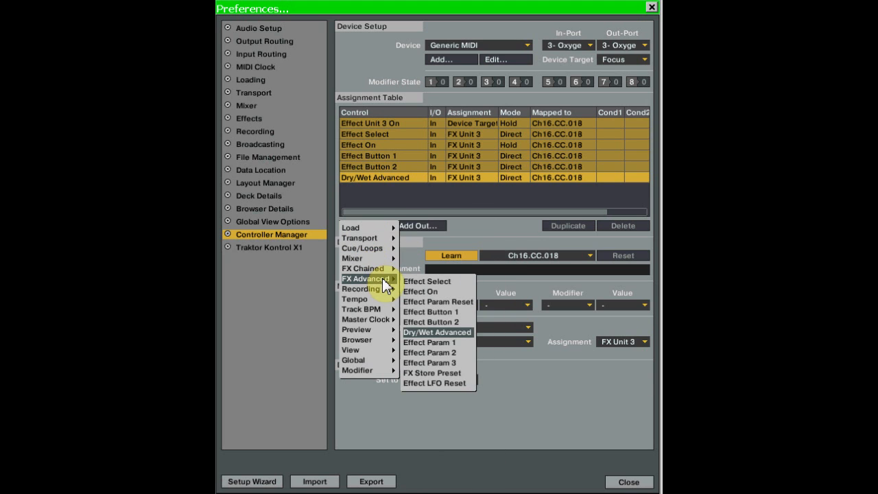
pyautogui.click(443, 345)
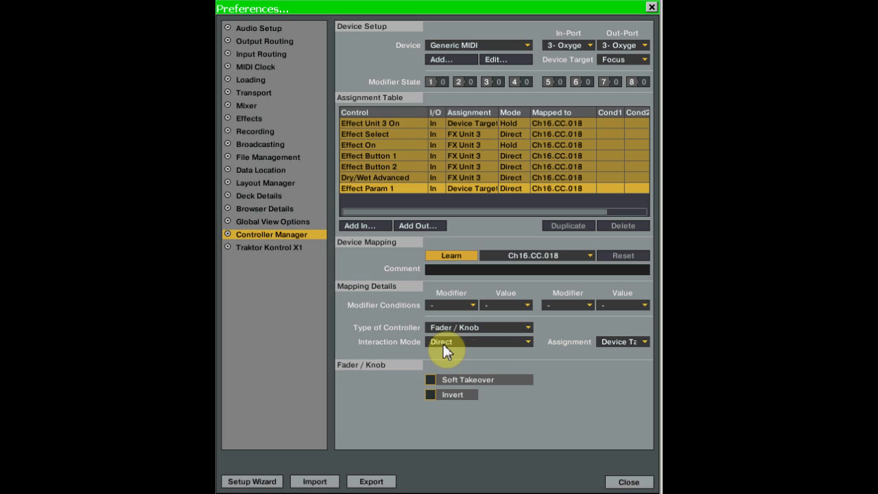
pyautogui.click(527, 327)
pyautogui.click(475, 330)
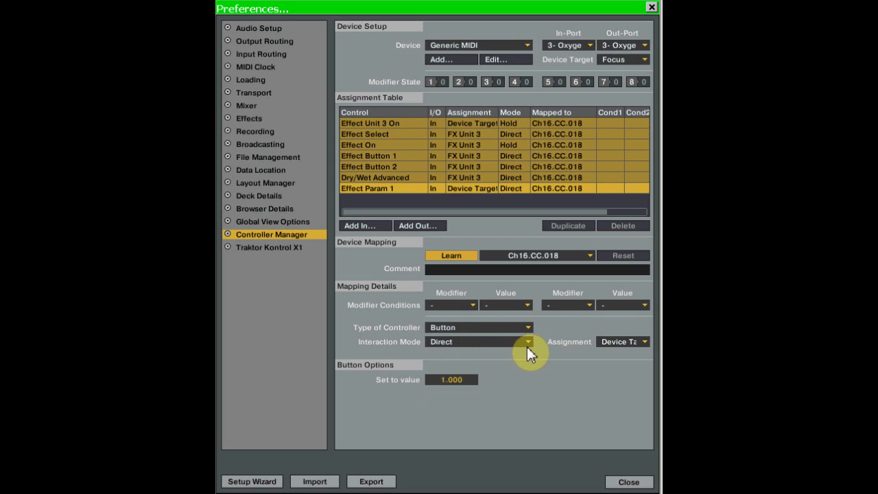
pyautogui.click(467, 380)
pyautogui.press('Return')
pyautogui.click(646, 342)
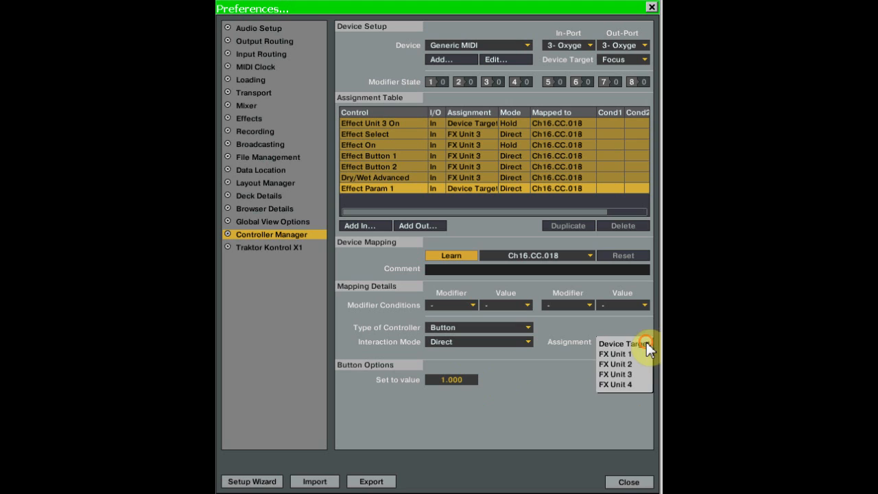
pyautogui.click(634, 374)
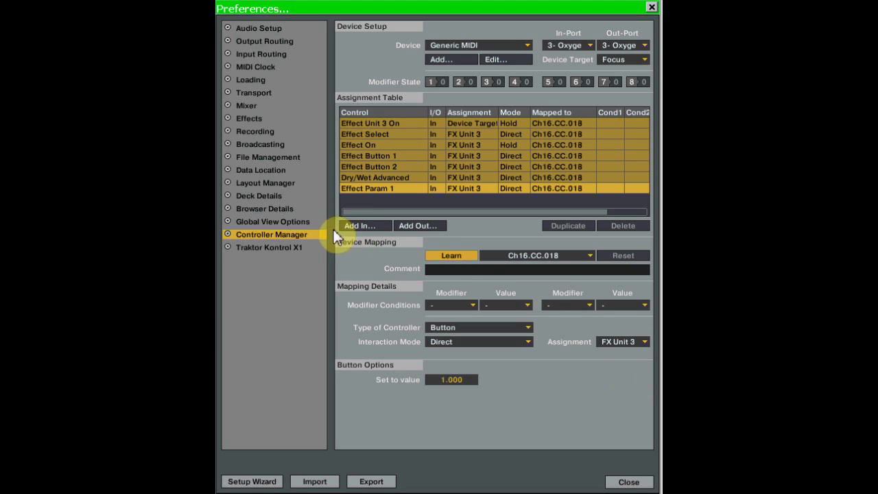
# Add an Effect Param 2 input control, set its controller type to Button, and assign it to FX Unit 3.
pyautogui.click(361, 226)
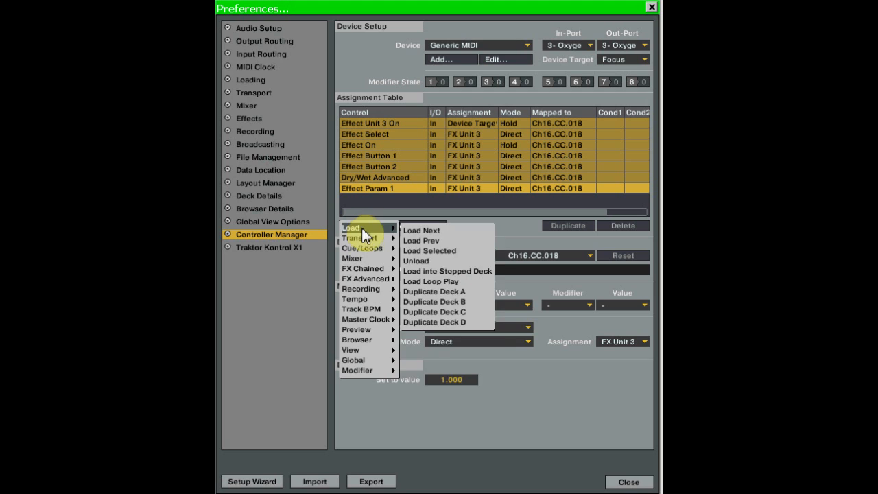
pyautogui.moveTo(370, 278)
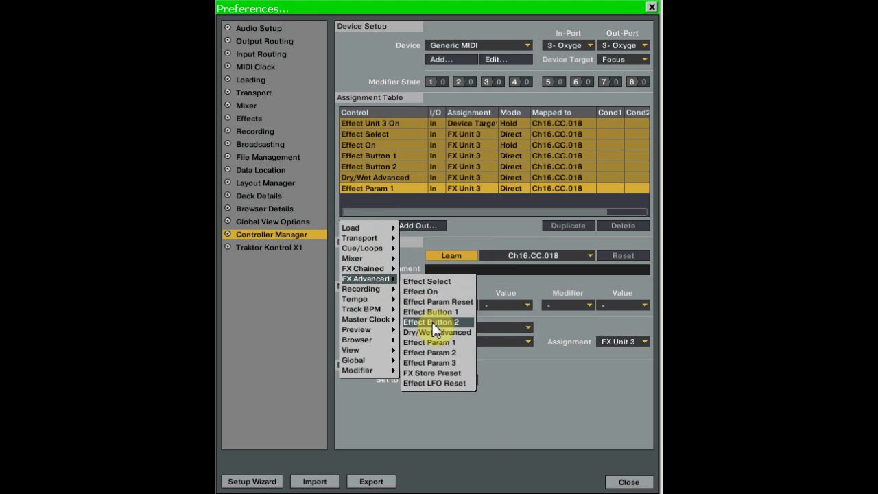
pyautogui.click(441, 354)
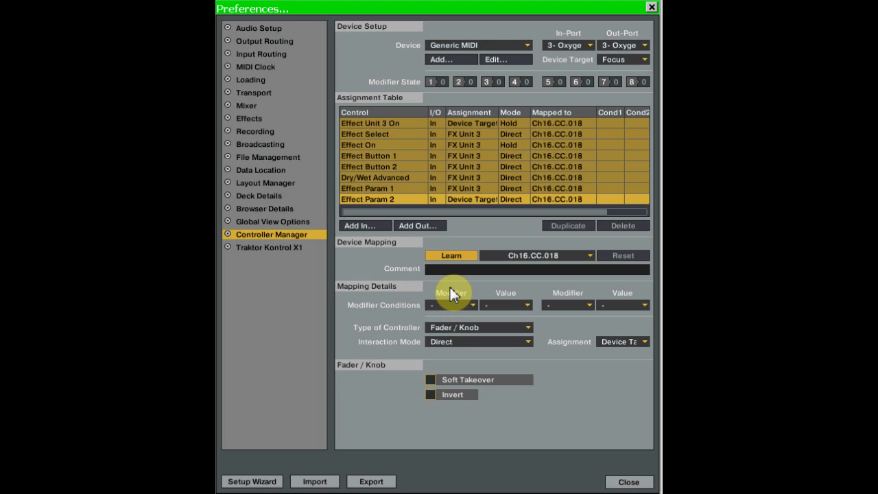
pyautogui.click(528, 328)
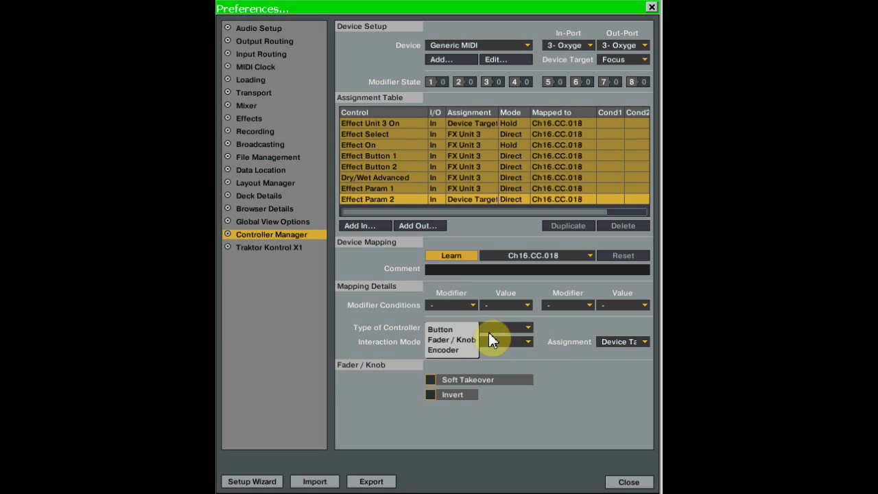
pyautogui.click(470, 326)
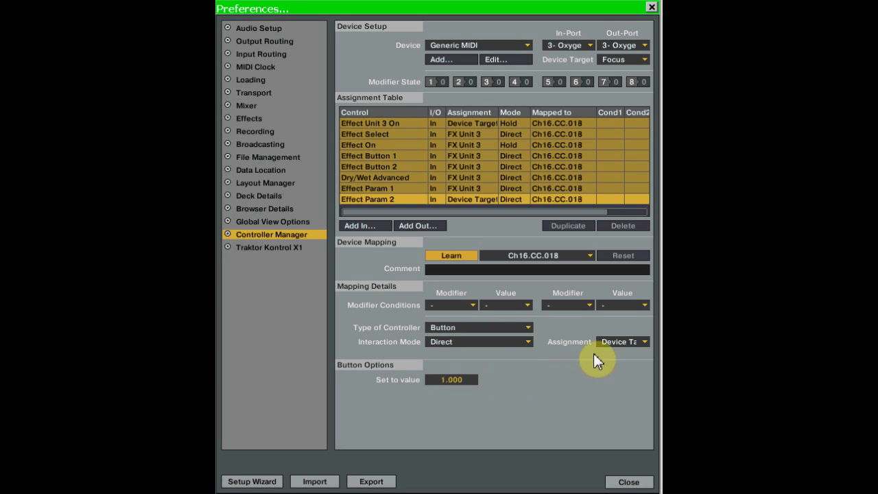
pyautogui.click(647, 341)
pyautogui.click(632, 374)
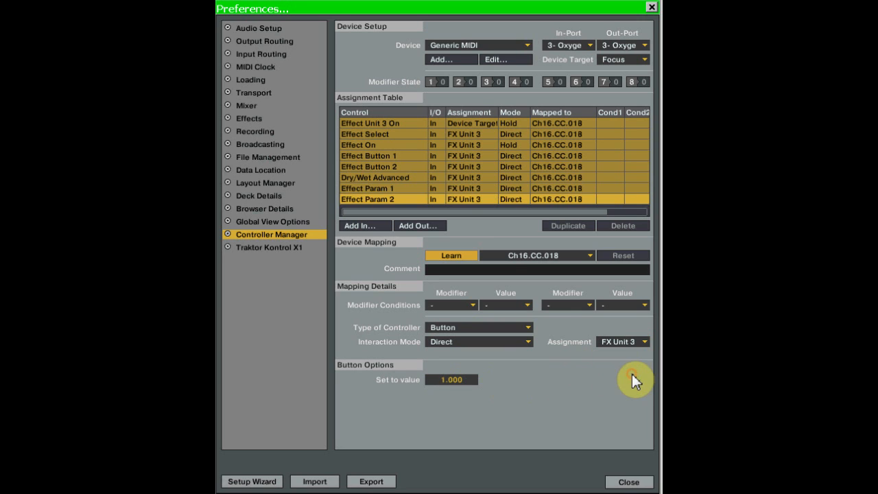
# Add an Effect Param 3 Fader / Knob input control with Invert enabled, assign it to FX Unit 3, and turn off Learn mode.
pyautogui.click(368, 227)
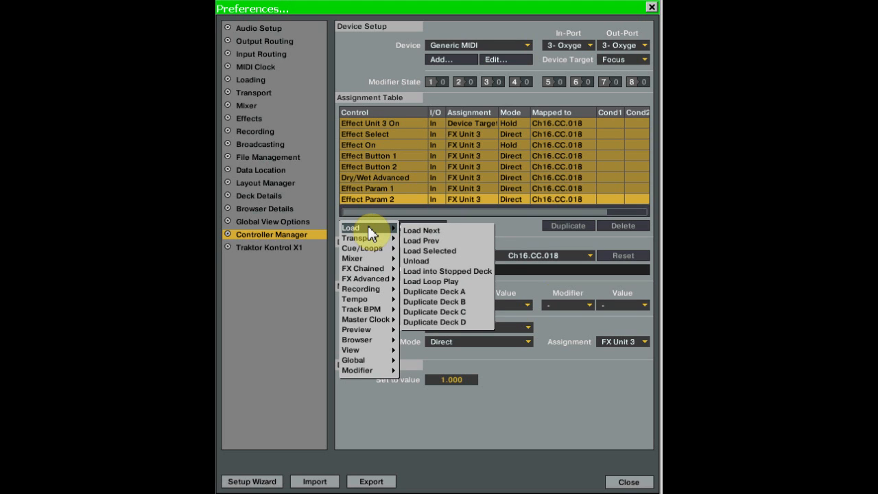
pyautogui.moveTo(378, 278)
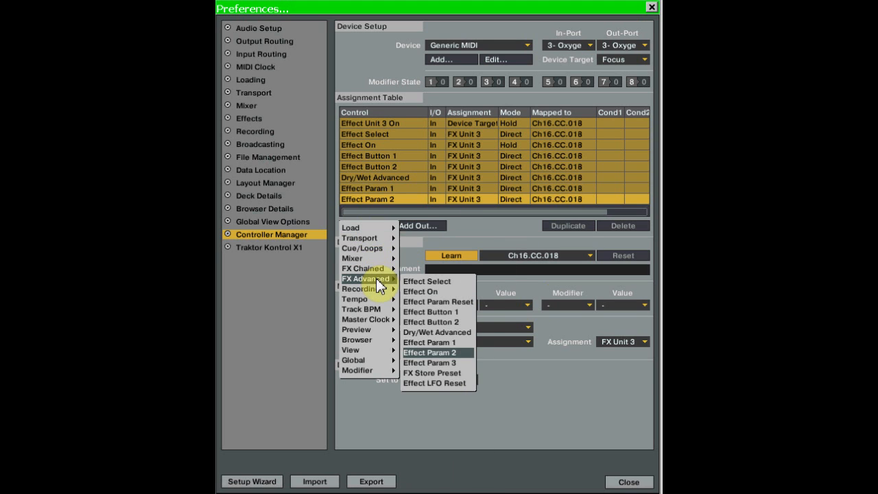
pyautogui.click(440, 363)
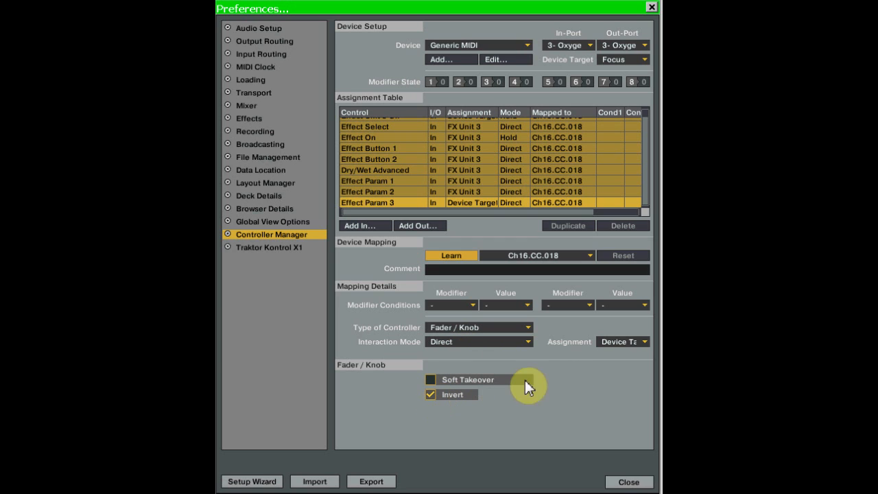
pyautogui.click(647, 340)
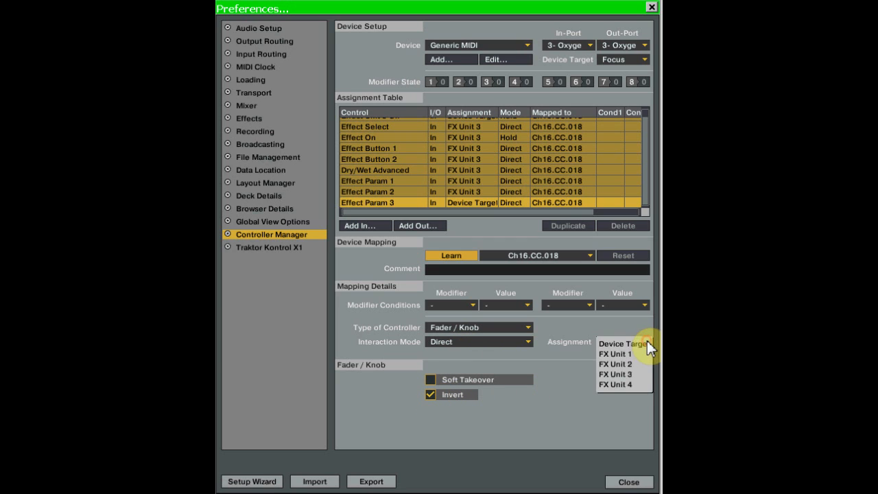
pyautogui.click(633, 373)
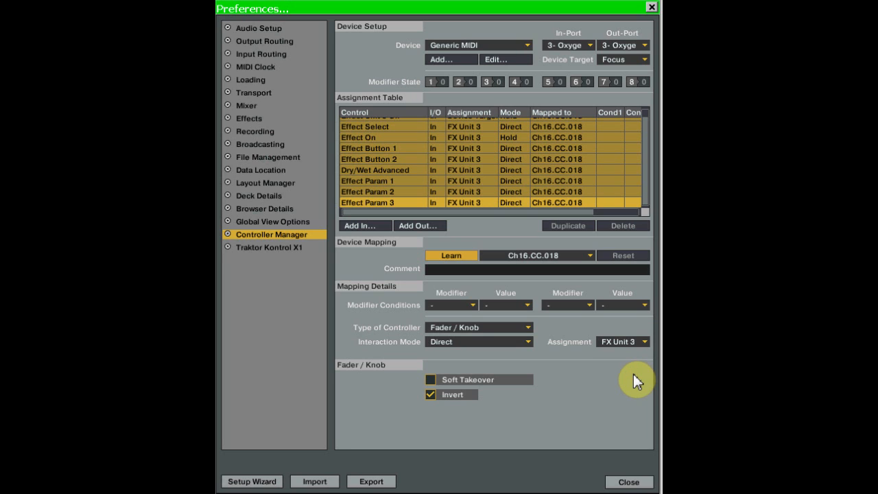
pyautogui.click(462, 257)
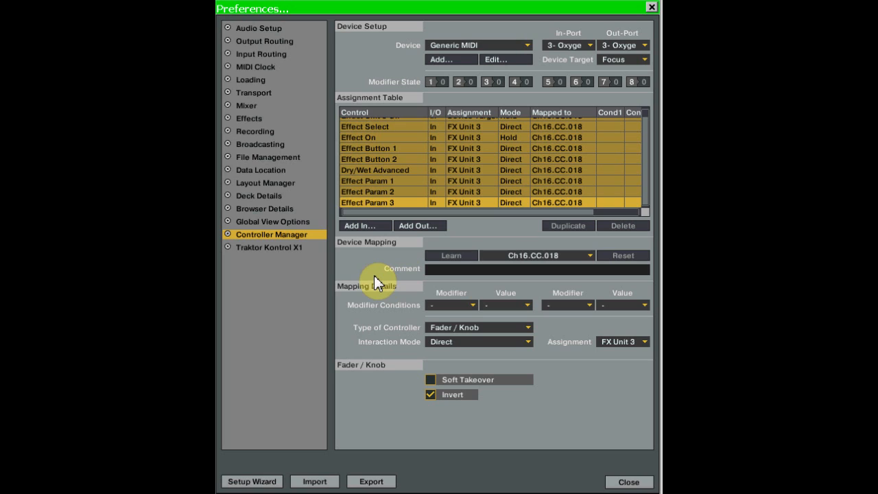